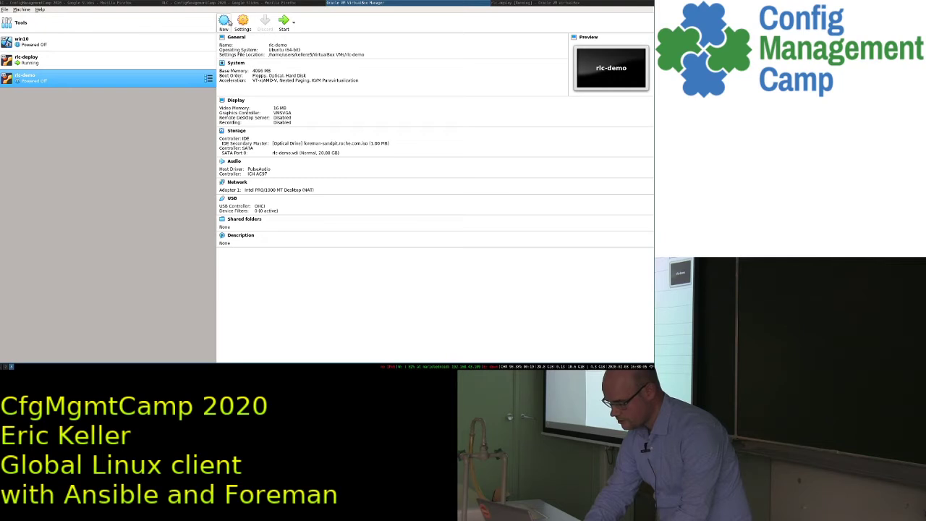
- Open rlc-demo's VM settings and inspect the optical boot image under Storage
left_click(242, 22)
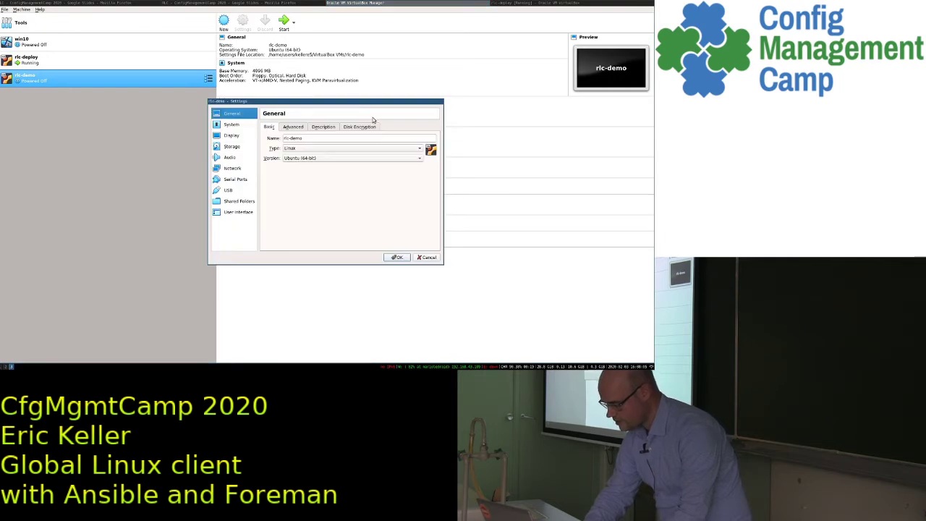
left_click(233, 147)
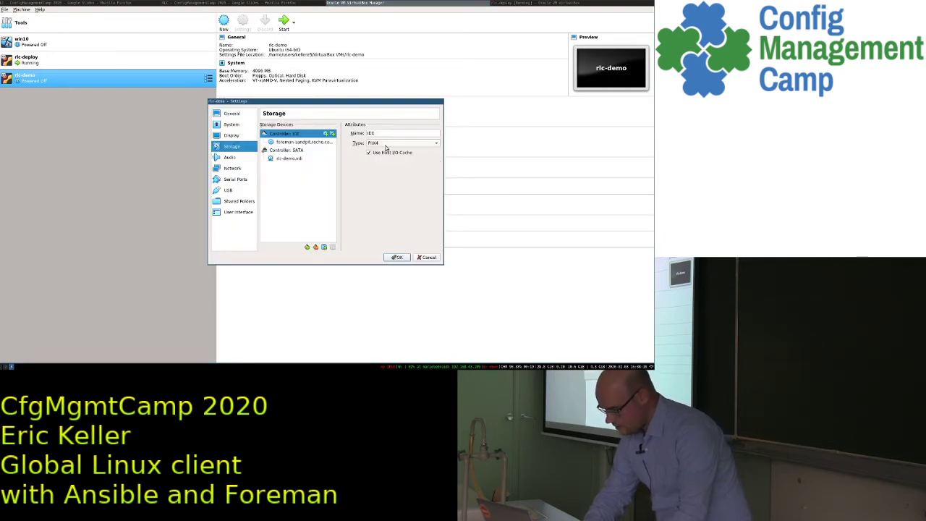
left_click(315, 144)
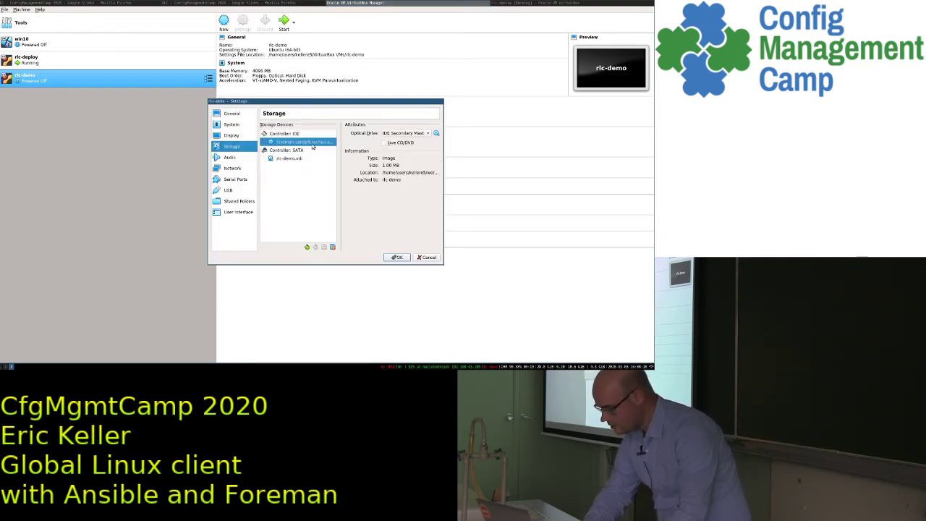
- Copy the network adapter's MAC address from Network > Advanced and close the settings
left_click(233, 169)
left_click(279, 168)
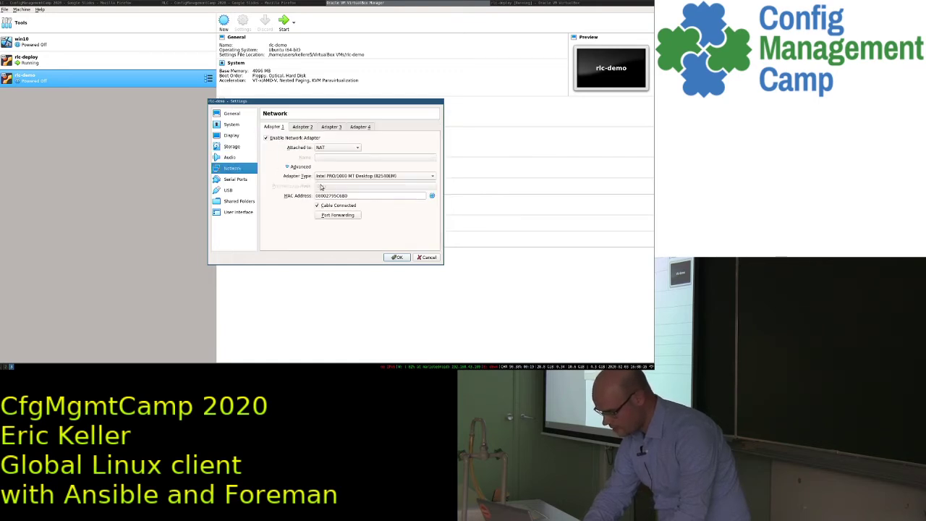
double_click(347, 195)
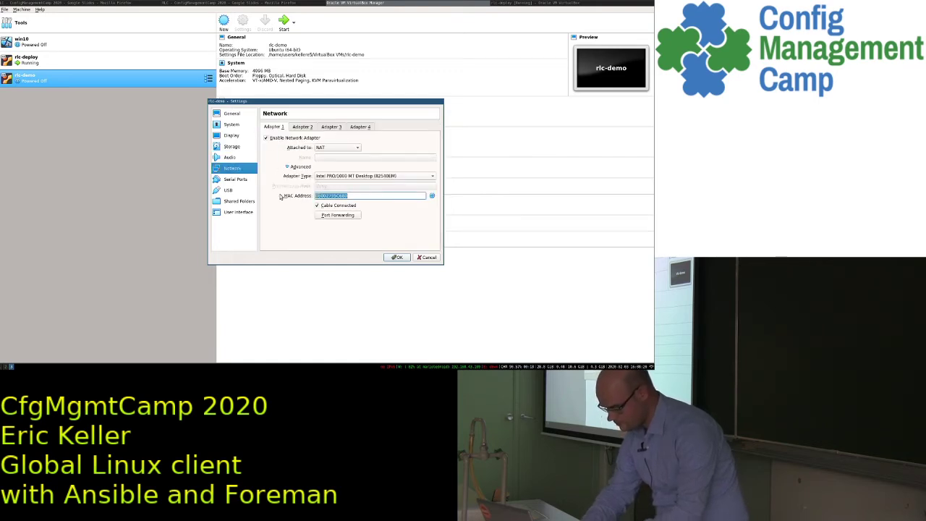
left_click(402, 258)
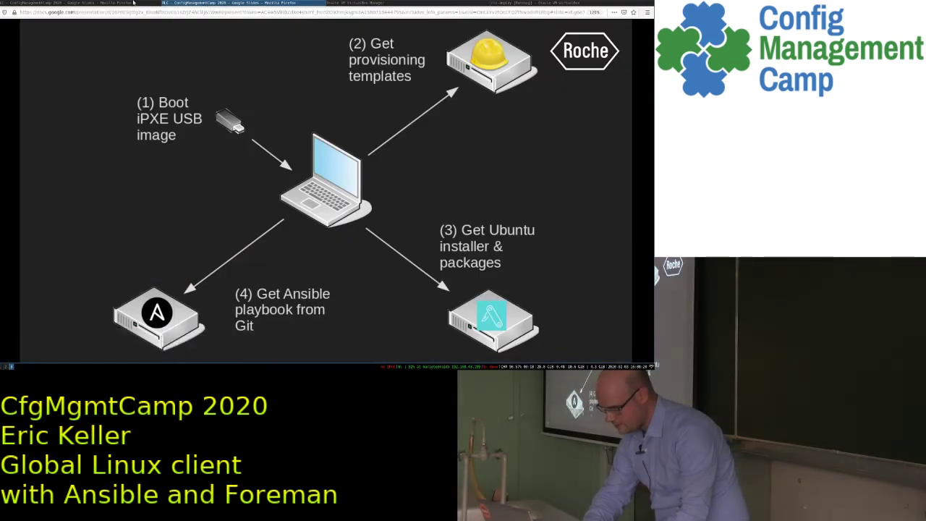
- Bring up the Foreman hosts list in Firefox and reload it
left_click(130, 3)
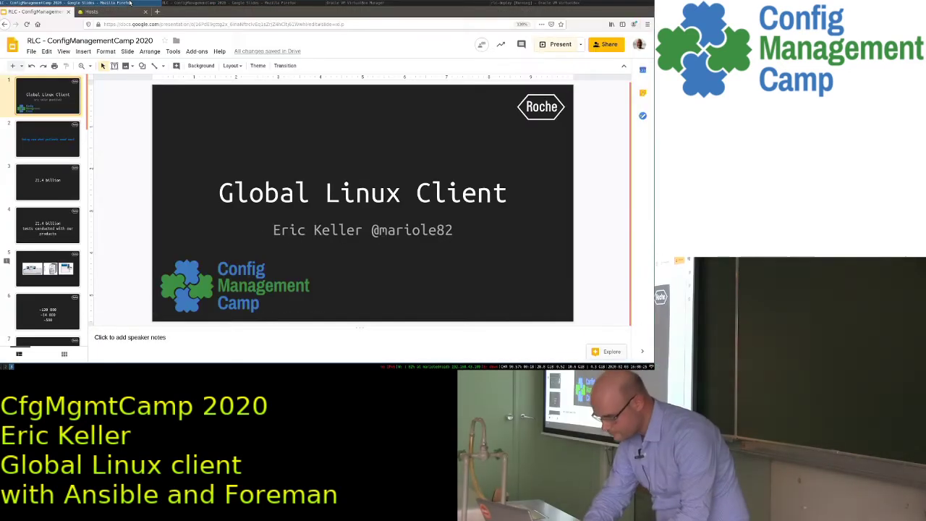
left_click(91, 12)
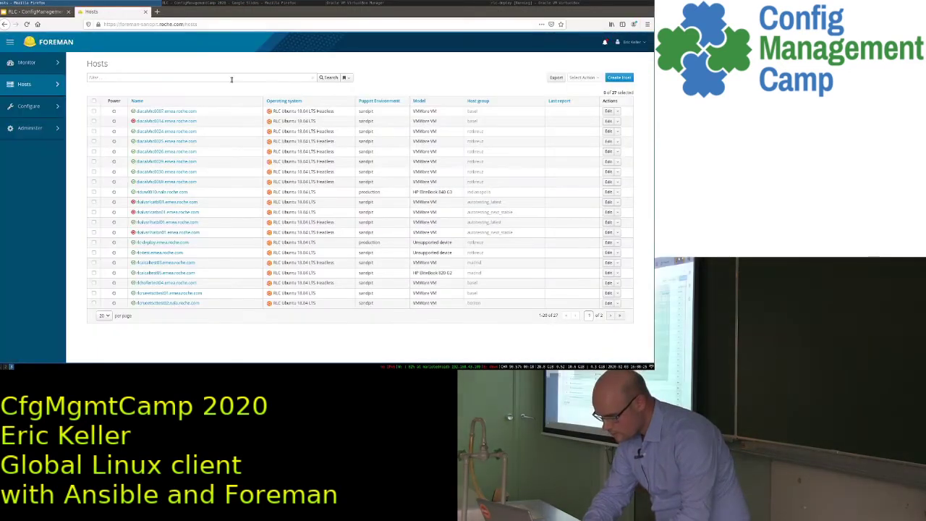
mouse_move(55, 88)
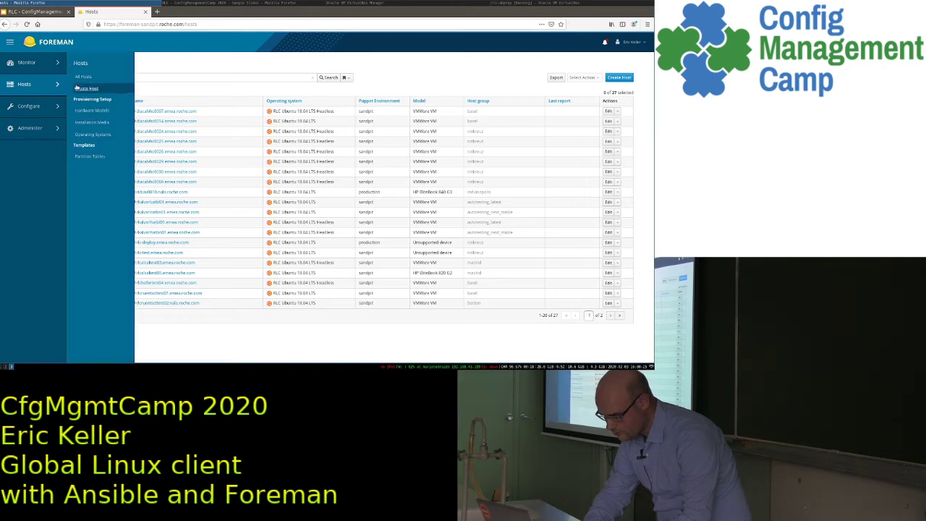
left_click(87, 88)
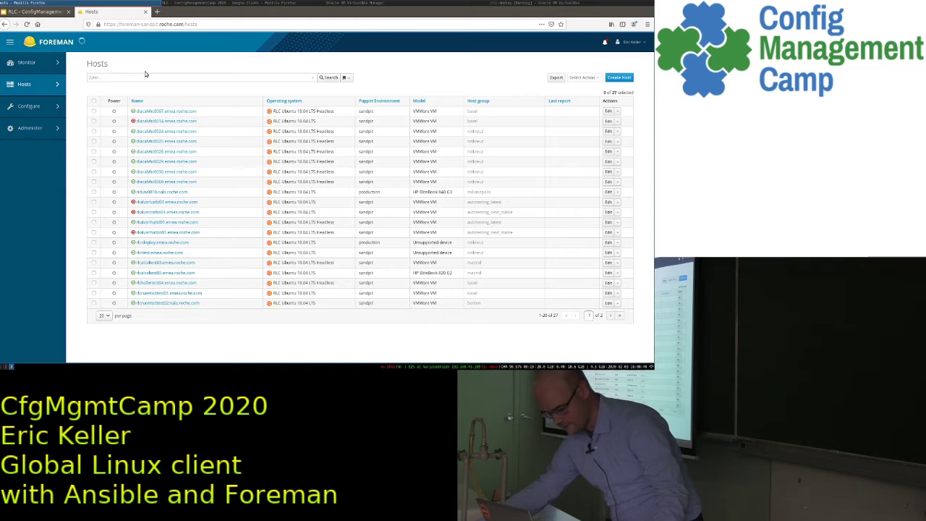
left_click(34, 12)
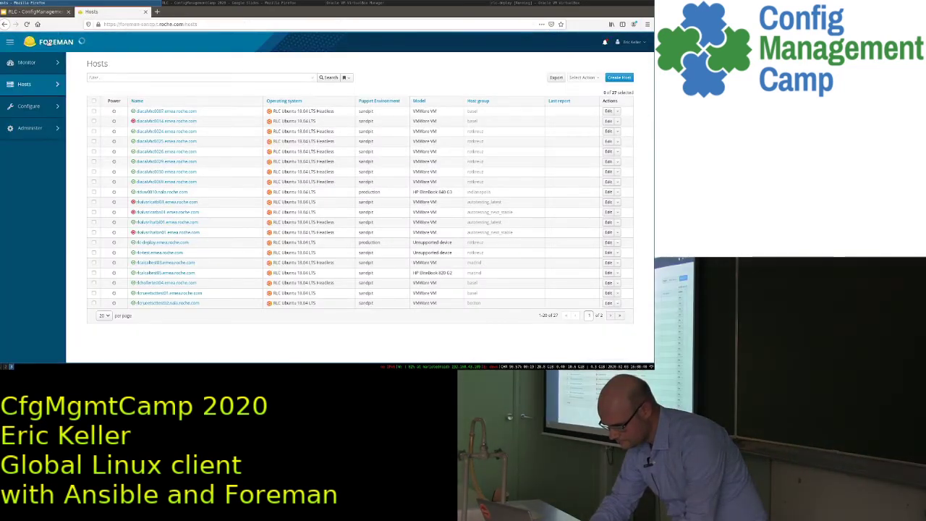
key("Return")
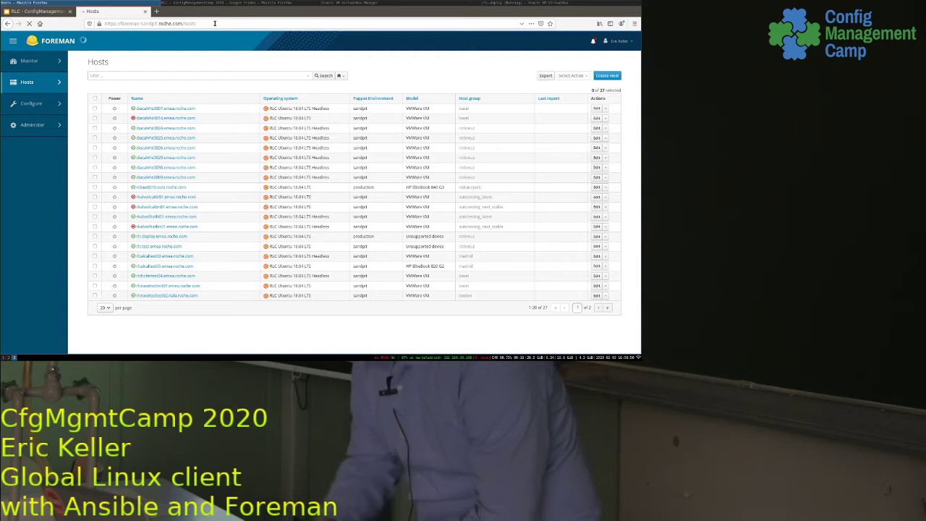
- Remove 'hosts' from the address to load Foreman's Overview dashboard
left_click(210, 23)
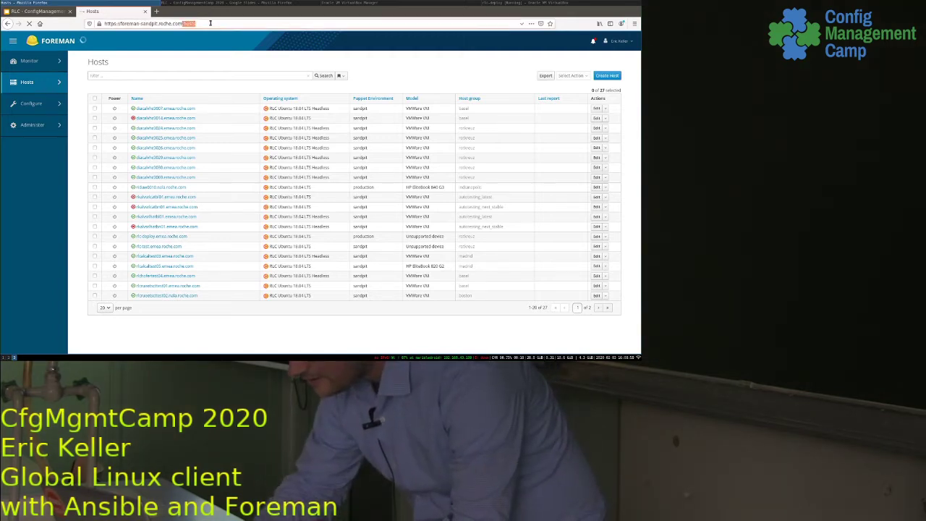
key("BackSpace")
key("BackSpace")
key("BackSpace")
key("BackSpace")
key("BackSpace")
key("Return")
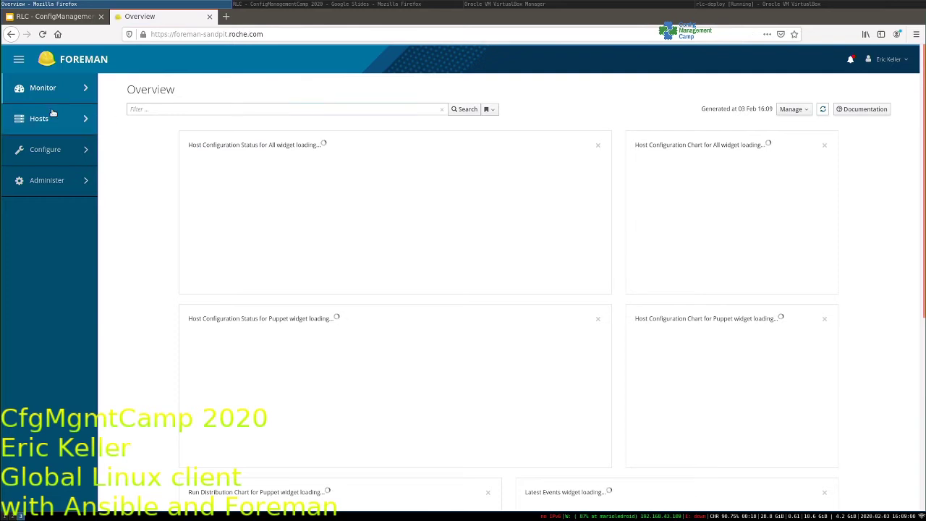
- Start a new host named rlc-demo and assign it to the basel host group, with the page zoomed in
mouse_move(82, 121)
left_click(127, 125)
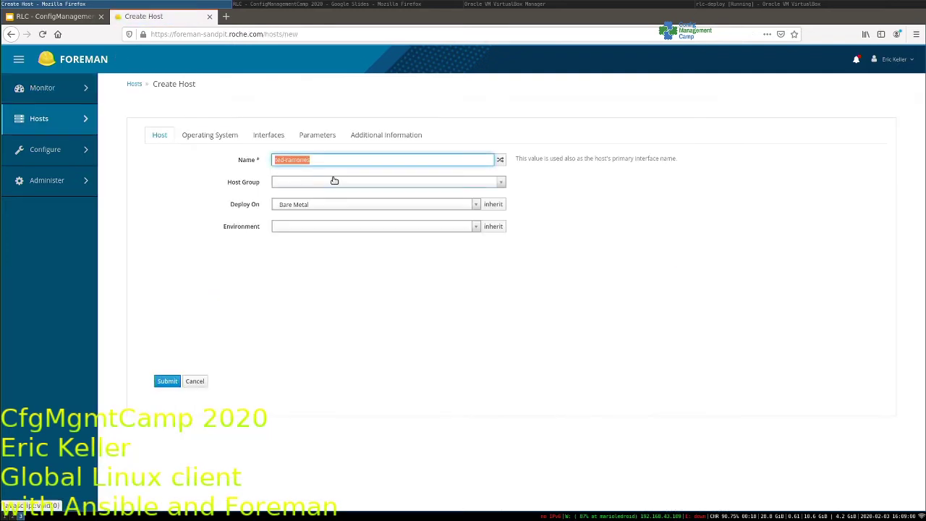
type("rlc-demo")
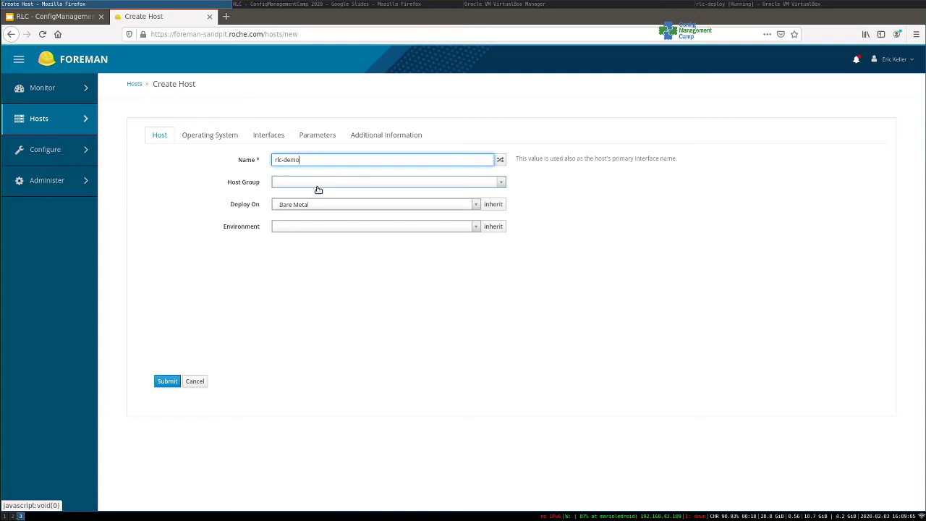
left_click(320, 191)
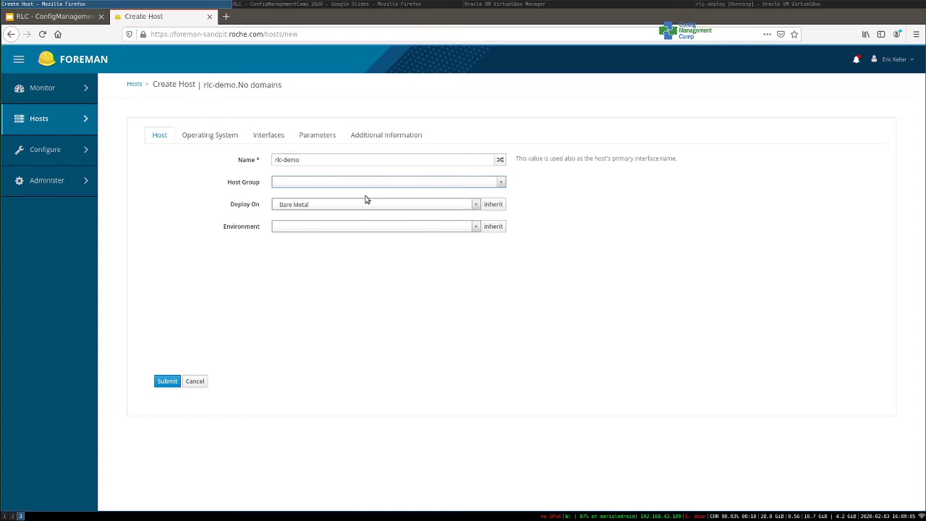
left_click(358, 186)
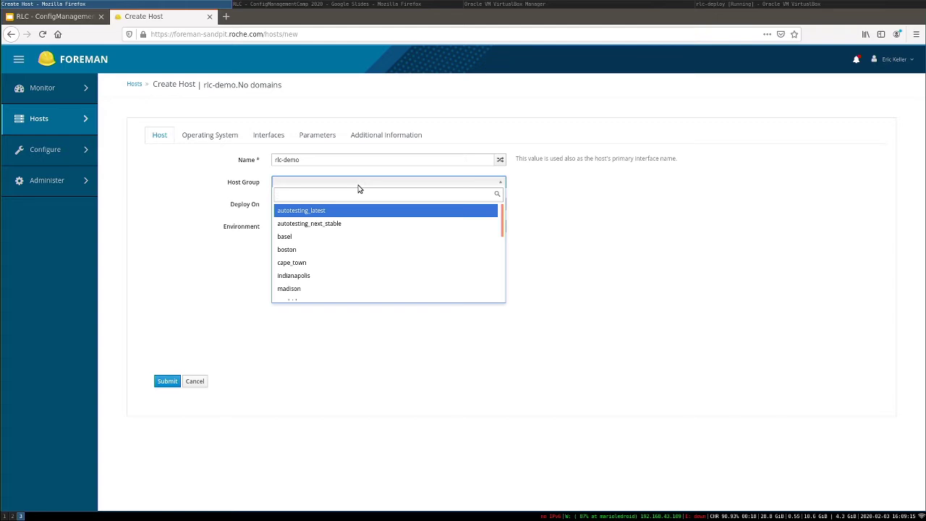
key("ctrl+plus")
key("ctrl+plus")
key("ctrl+plus")
key("ctrl+plus")
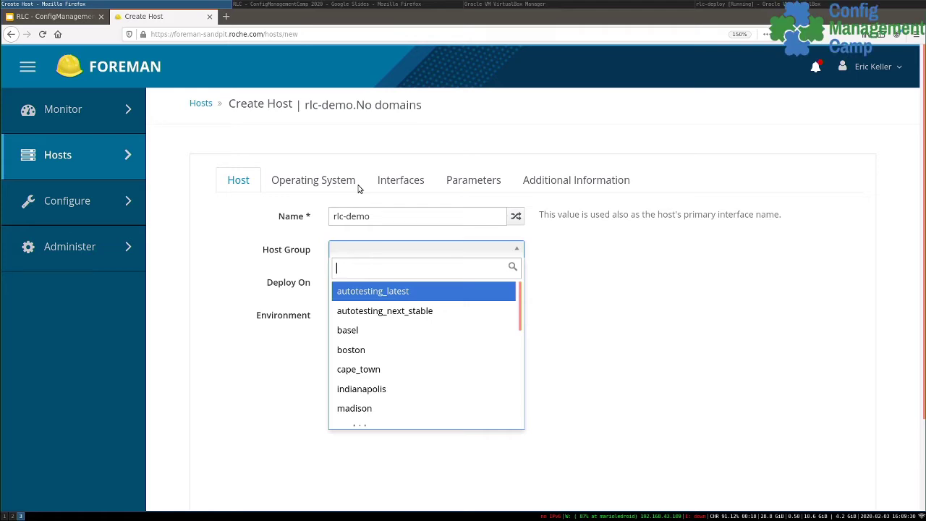
left_click(358, 330)
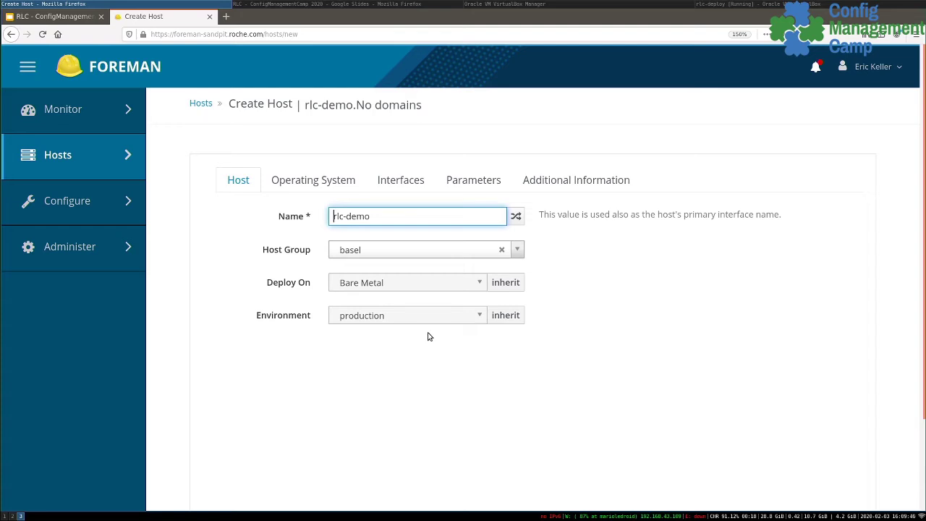
left_click(312, 182)
- Keep RLC Ubuntu 18.04 LTS as the host's operating system
left_click(313, 185)
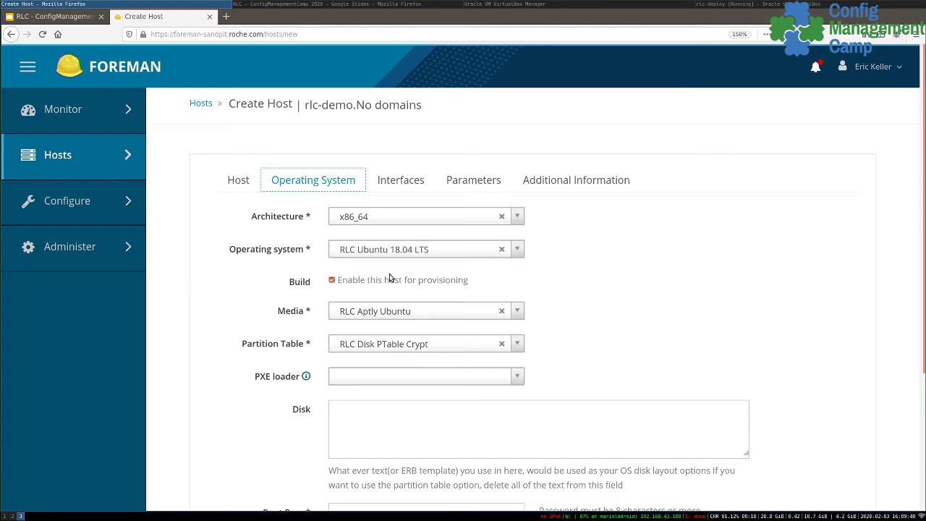
left_click(451, 255)
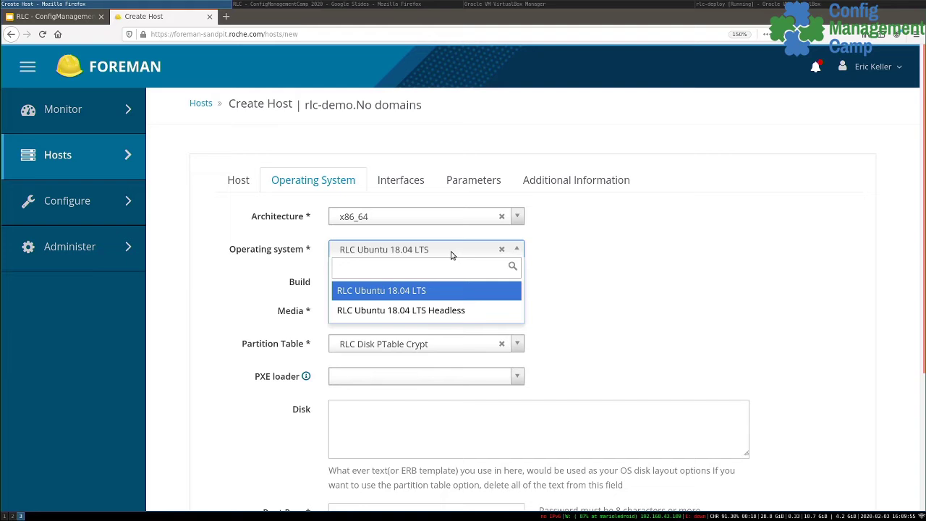
left_click(606, 288)
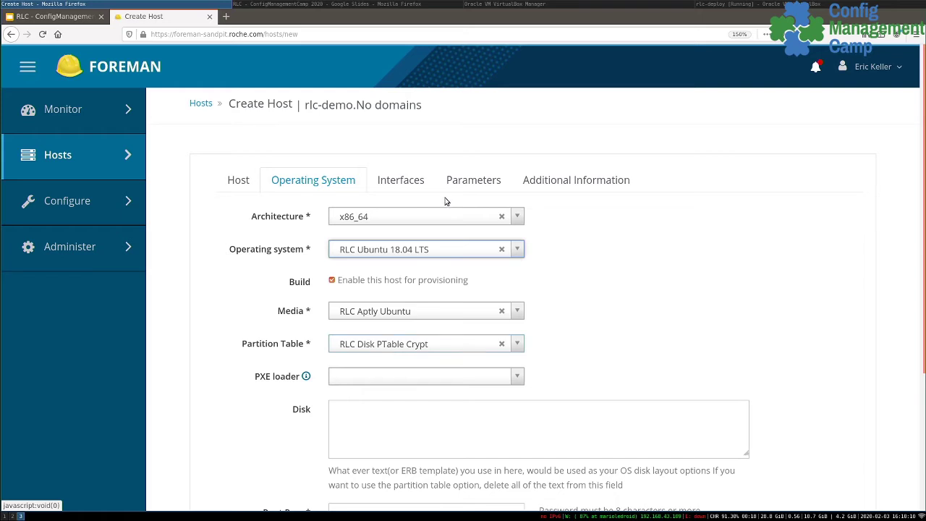
- Edit the host's network interface, paste MAC address 08002795C6B0 and save it
left_click(406, 180)
left_click(789, 241)
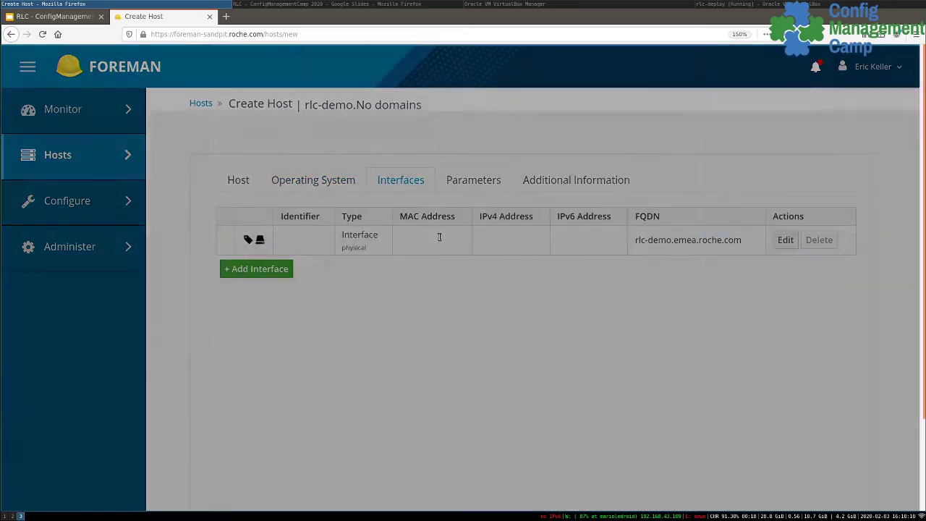
left_click(372, 149)
type("08002795C6B0")
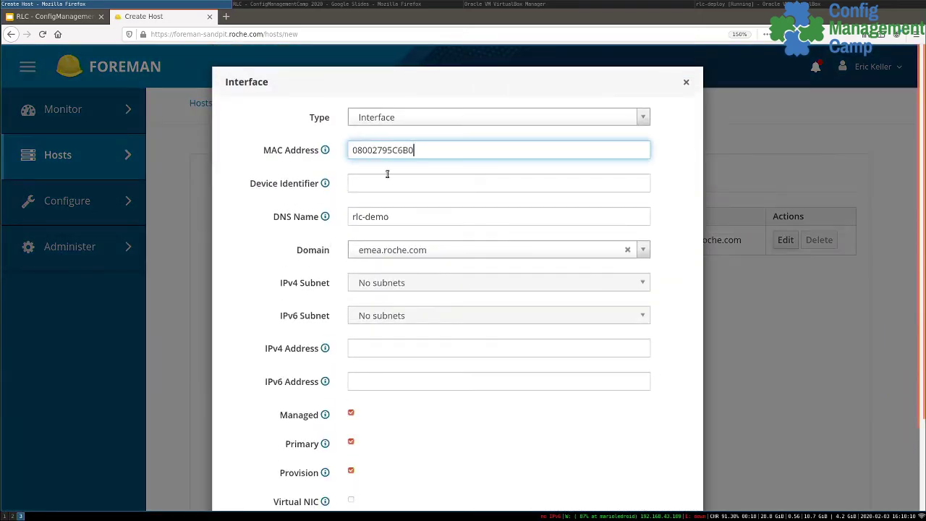
scroll(469, 275, "down", 3)
left_click(678, 467)
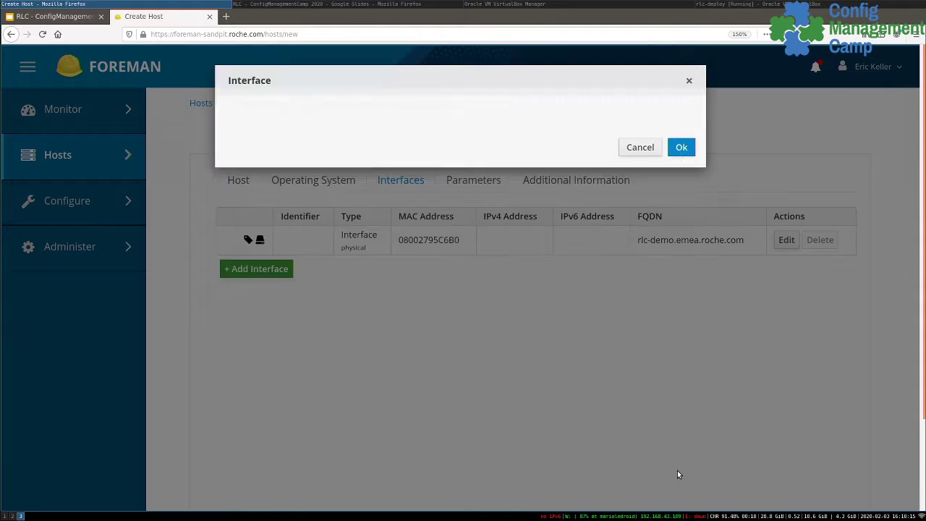
- Add a host parameter 'userid' holding the owner's user ID
left_click(472, 180)
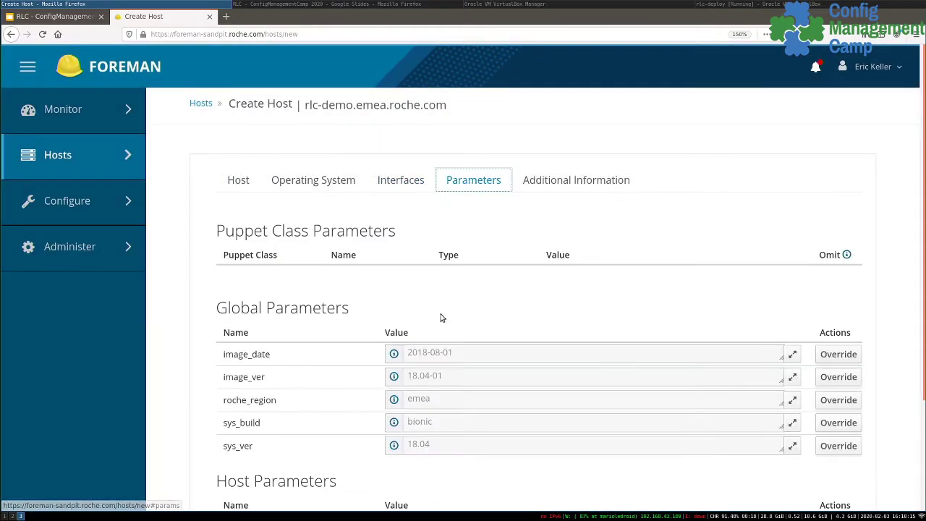
scroll(368, 352, "down", 2)
left_click(259, 395)
left_click(311, 410)
type("userid")
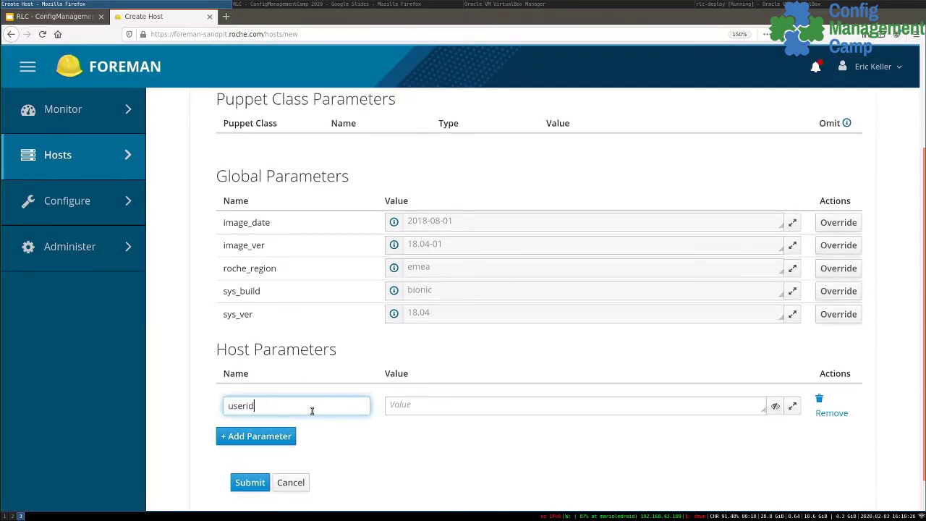
left_click(419, 406)
- Add a second host parameter 'techid' with the same user ID value
left_click(293, 437)
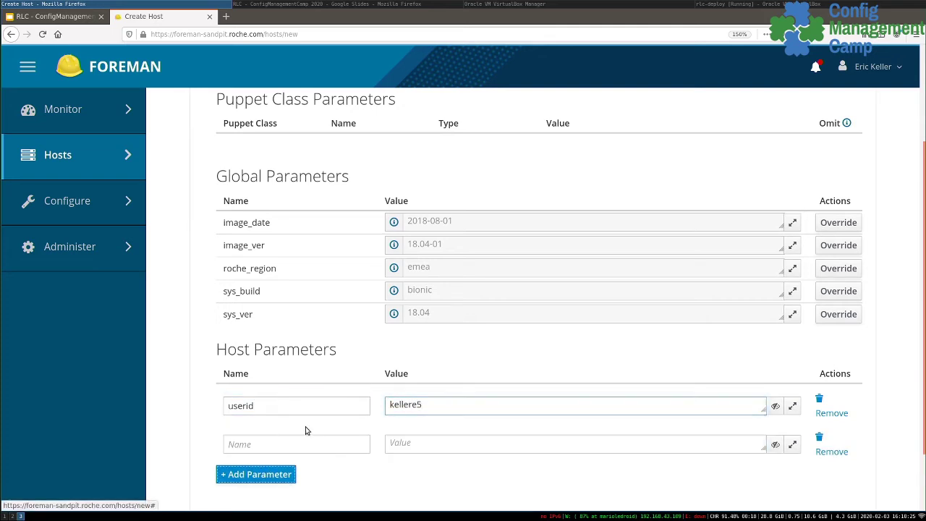
left_click(288, 445)
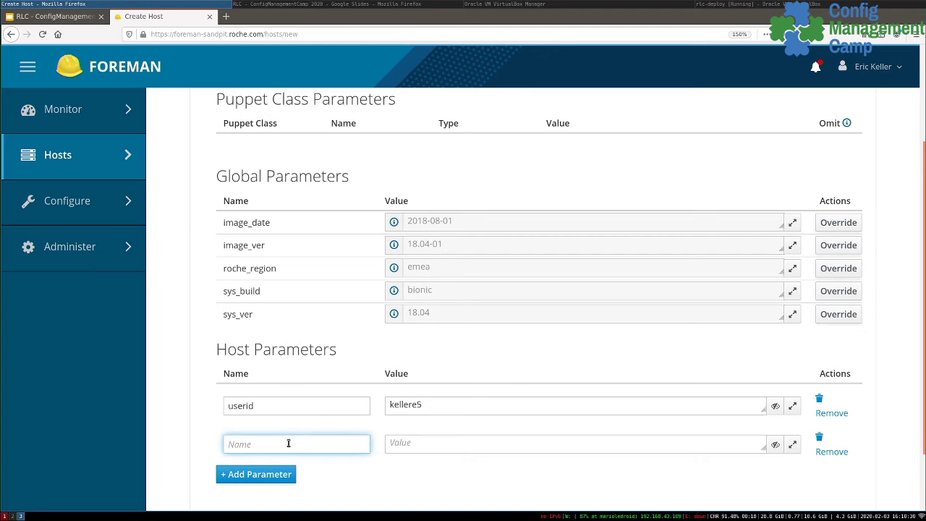
type("techid")
left_click(401, 445)
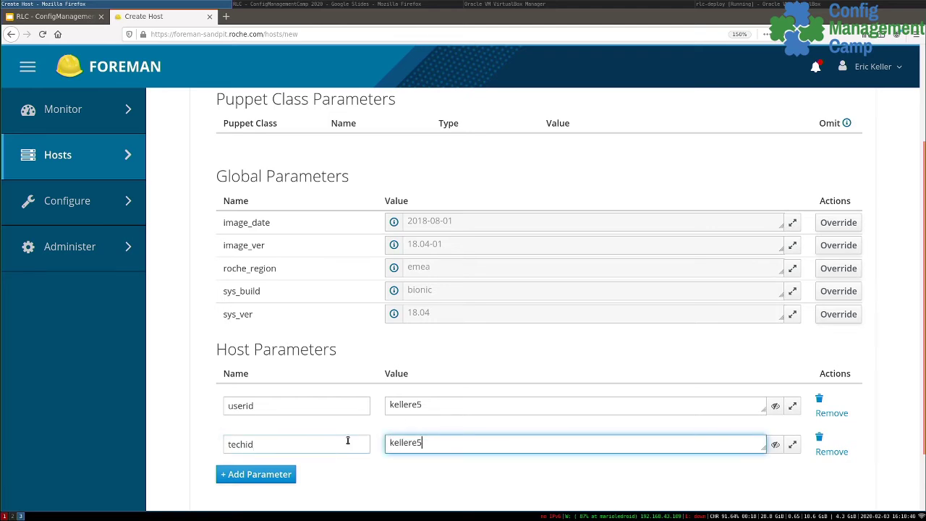
scroll(347, 441, "down", 2)
scroll(310, 384, "up", 3)
- Set the hardware model to Unsupported device and the comment to 'demo deploy'
left_click(569, 185)
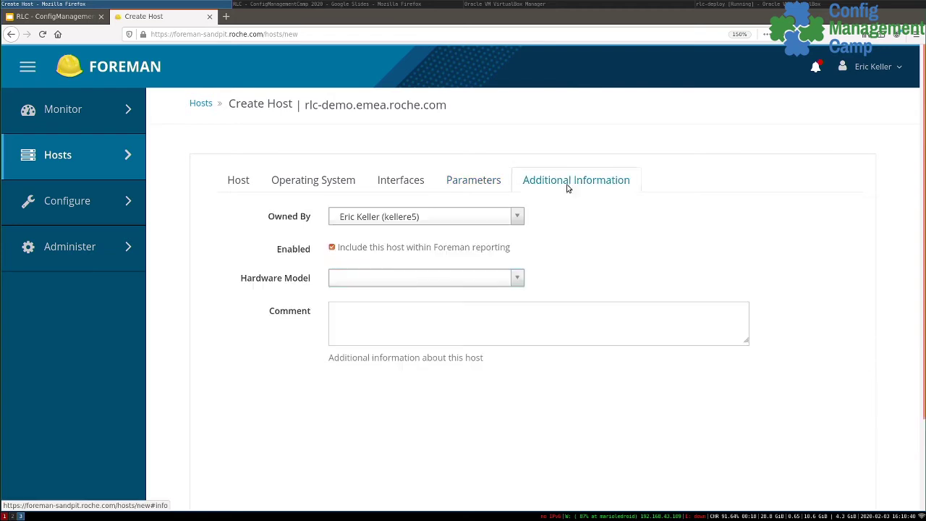
left_click(407, 281)
scroll(380, 405, "down", 4)
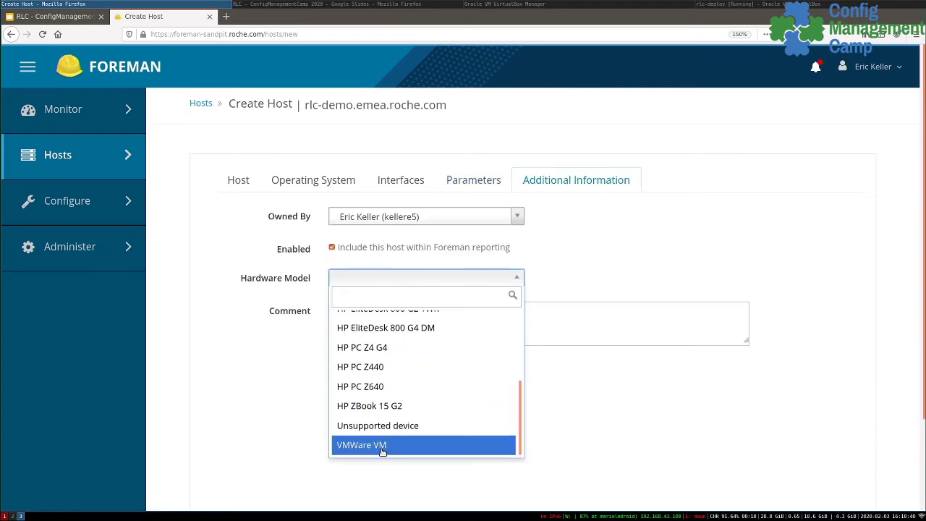
left_click(382, 427)
left_click(375, 327)
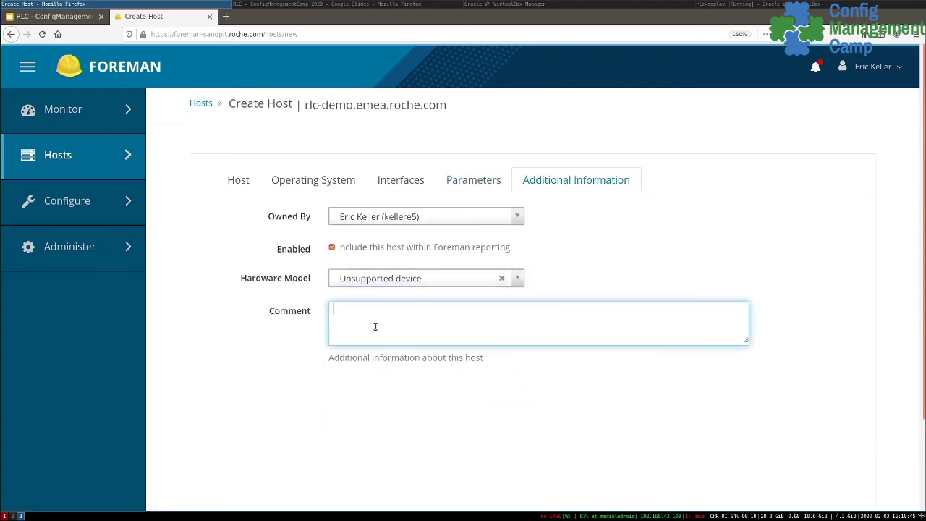
type("demo deploy")
left_click(285, 181)
scroll(373, 304, "down", 3)
- Go back to the Host tab and submit the rlc-demo host
scroll(307, 174, "up", 5)
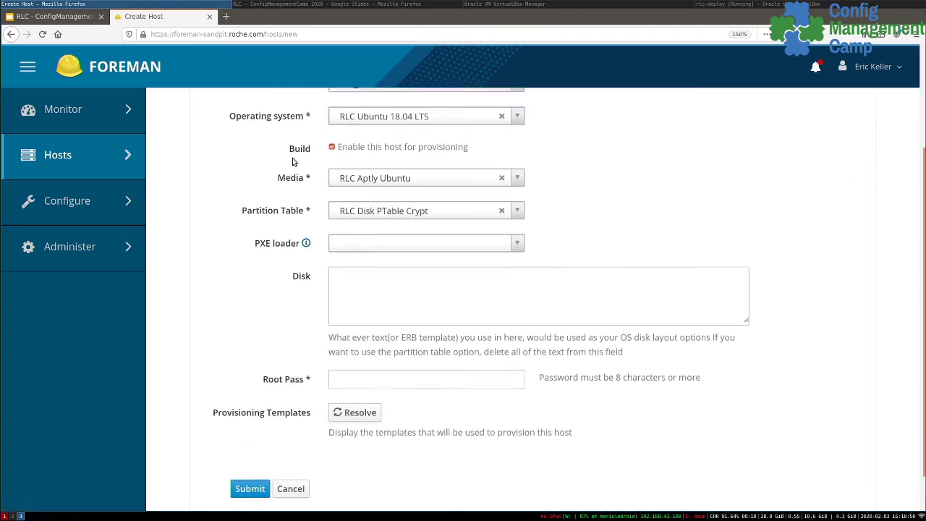
left_click(243, 178)
scroll(346, 303, "down", 1)
scroll(346, 302, "up", 1)
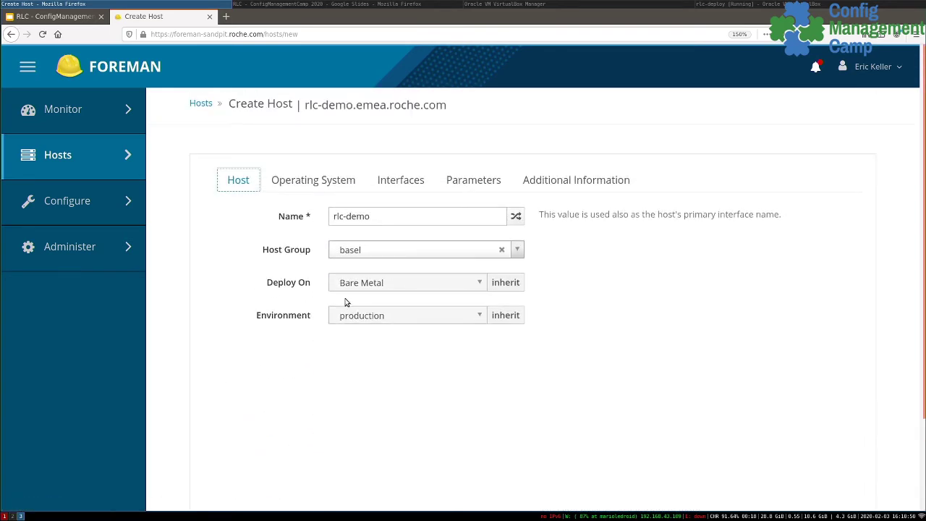
scroll(393, 183, "down", 1)
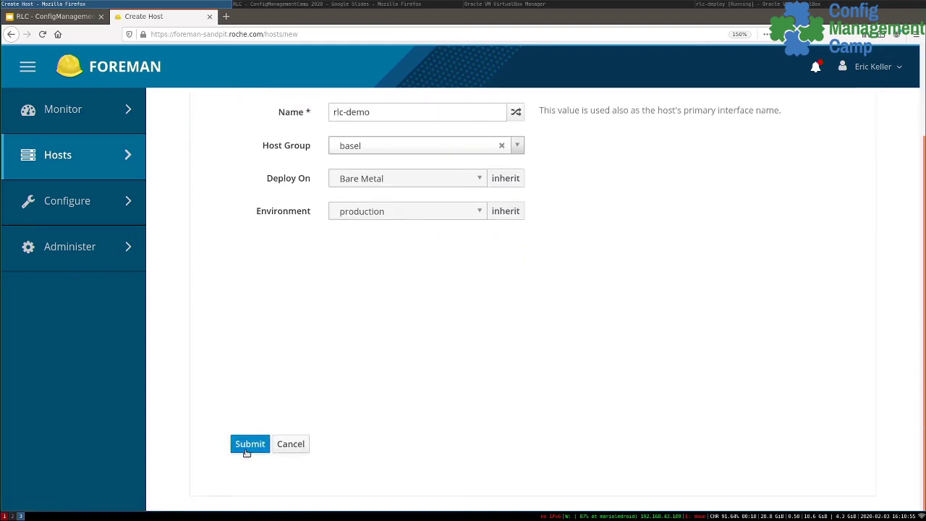
left_click(246, 447)
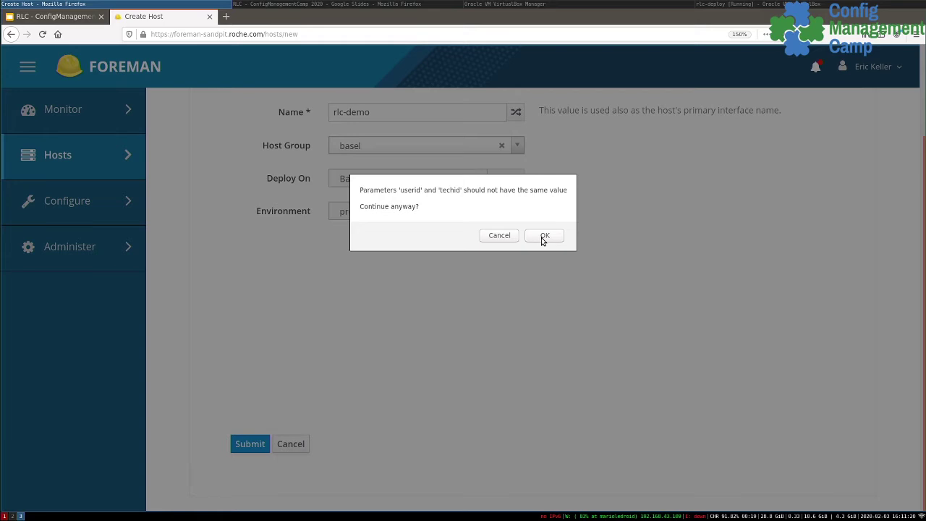
- Enter a root password and resubmit, accepting the duplicate-value warnings to create rlc-demo.emea.roche.com
left_click(543, 237)
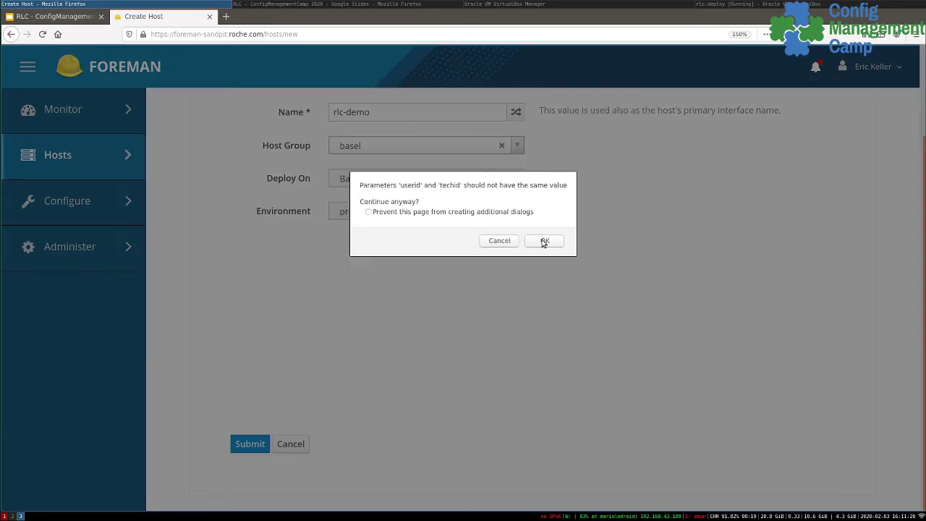
left_click(544, 245)
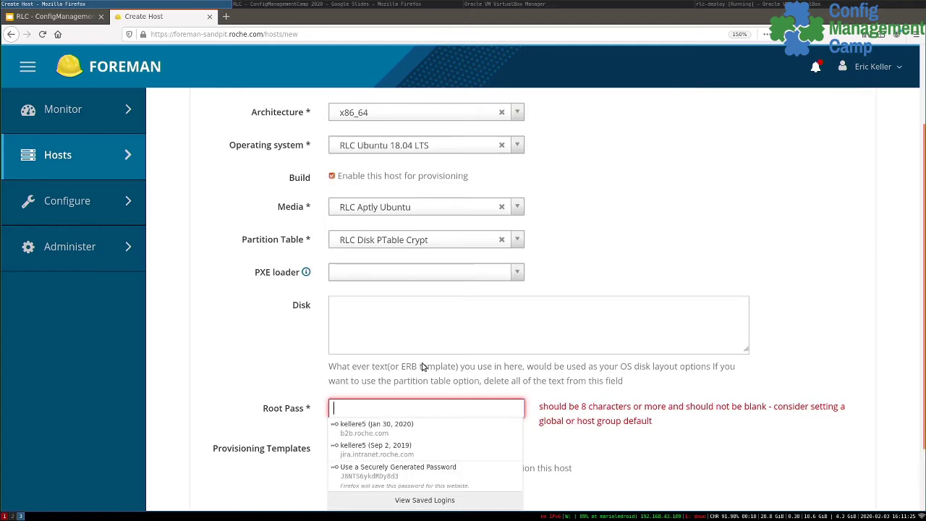
left_click(360, 409)
type("••••••••••••••••••••••")
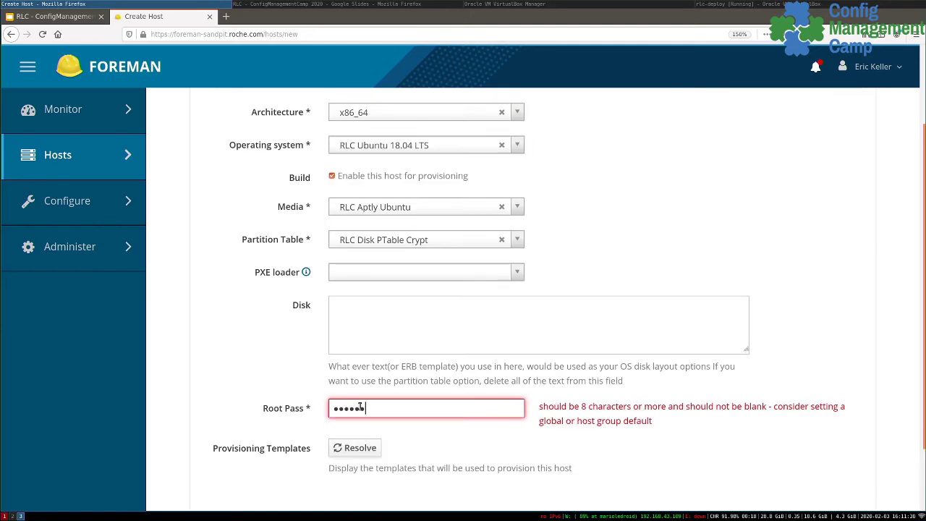
scroll(359, 408, "down", 2)
left_click(256, 443)
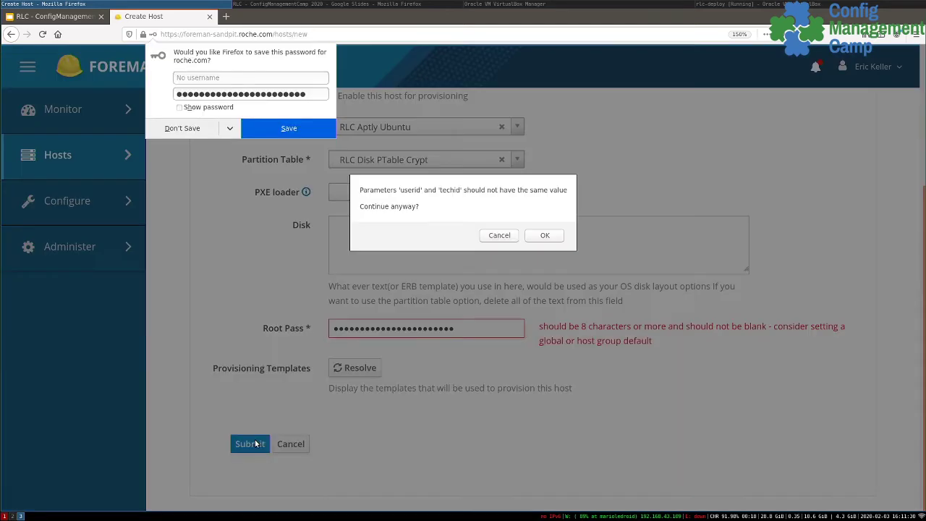
left_click(544, 236)
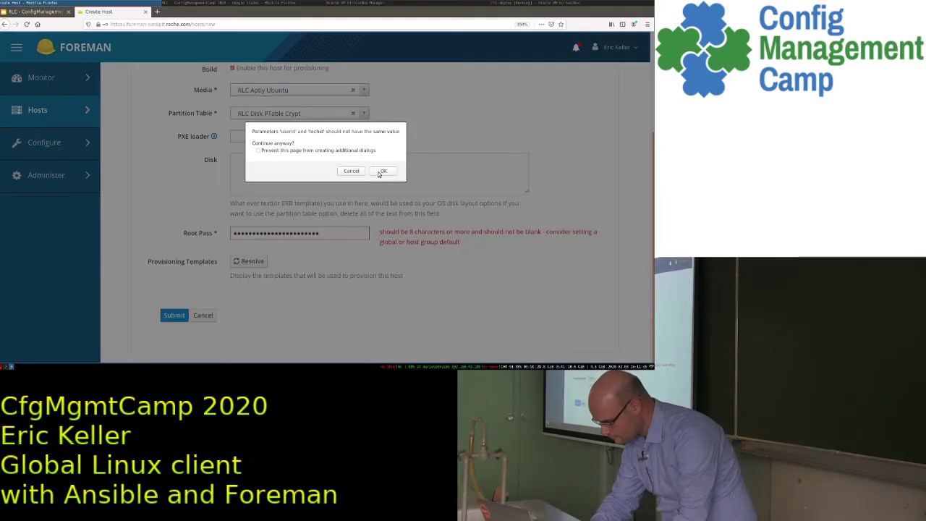
left_click(543, 241)
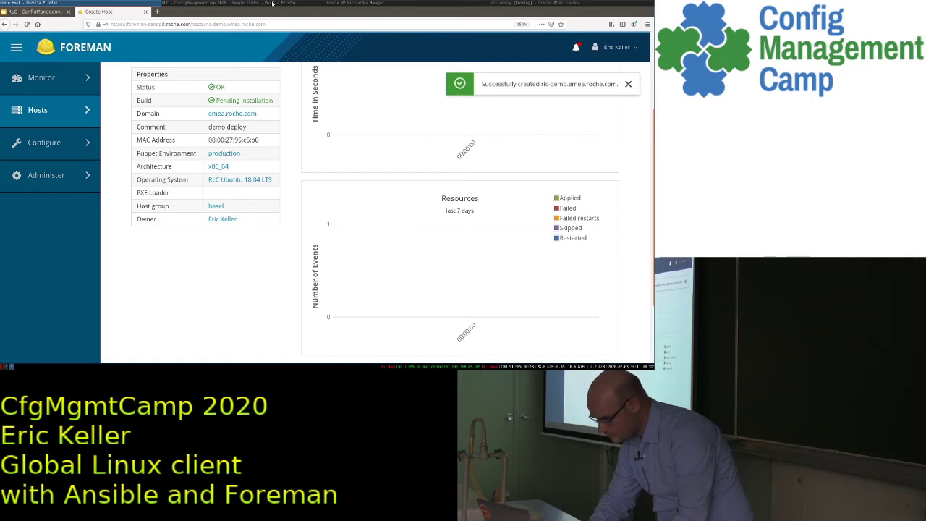
- Start the rlc-demo virtual machine from VirtualBox Manager
left_click(351, 2)
left_click(286, 22)
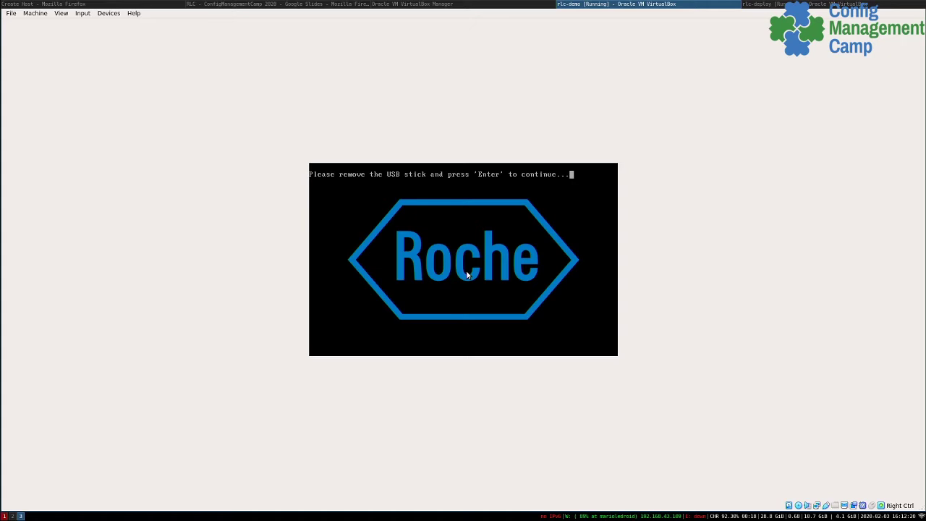
- Continue the VM boot into the Ubuntu installer's network setup, then return to the slides
key("Return")
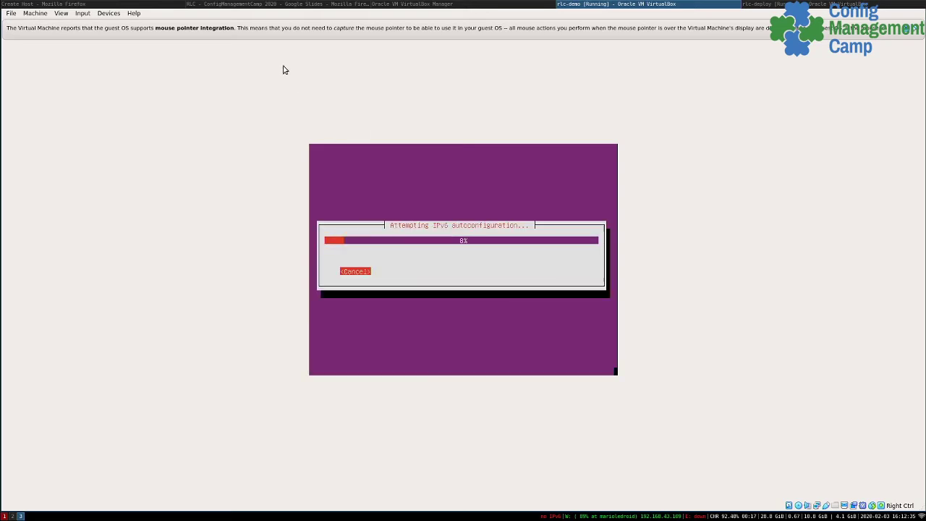
left_click(273, 4)
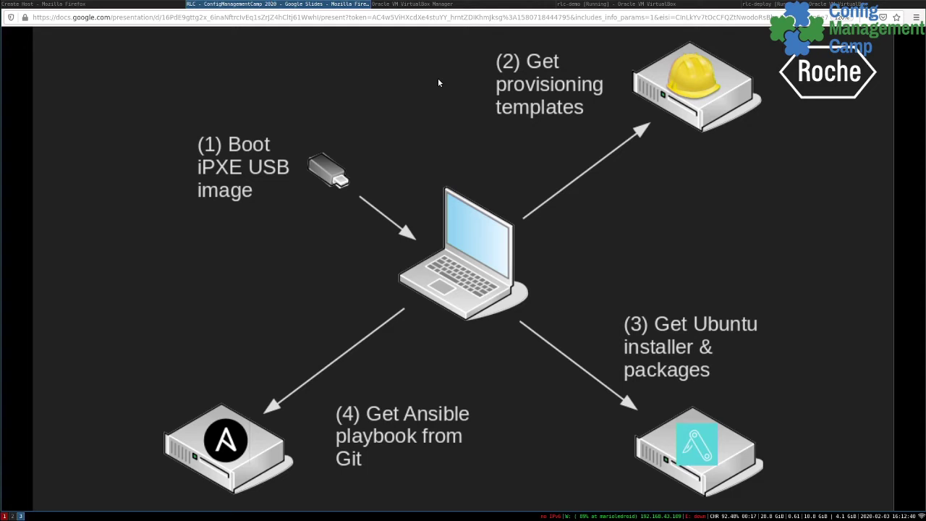
- Show the deck full screen and advance to Slide 14, the Ansible foreman-yml task
key("Right")
key("Left")
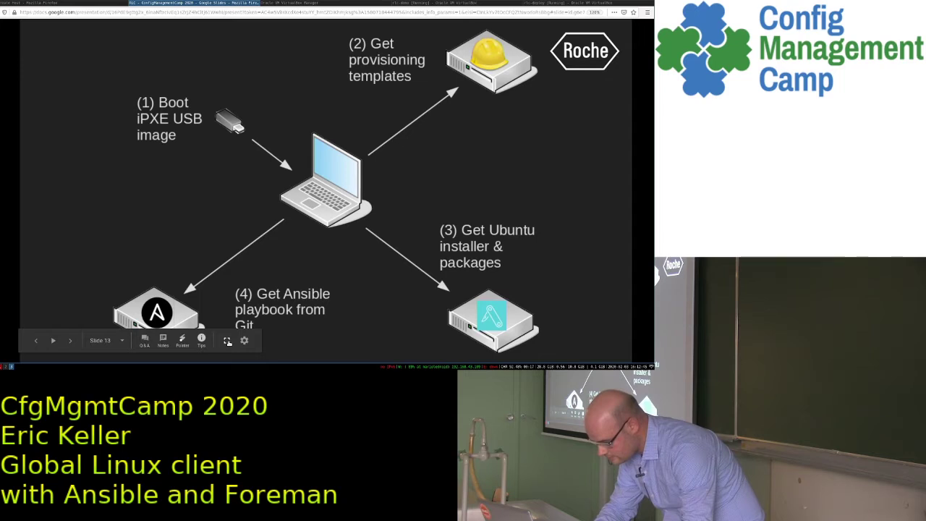
left_click(227, 340)
key("Right")
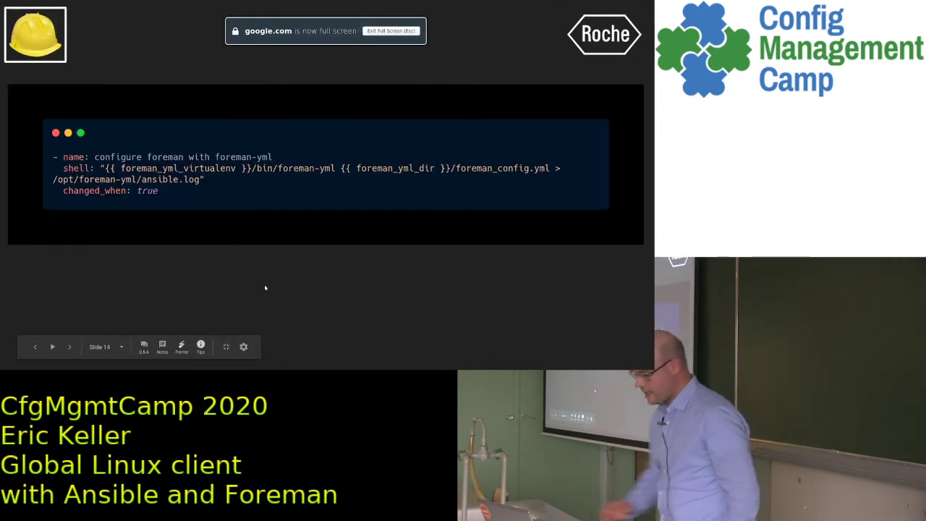